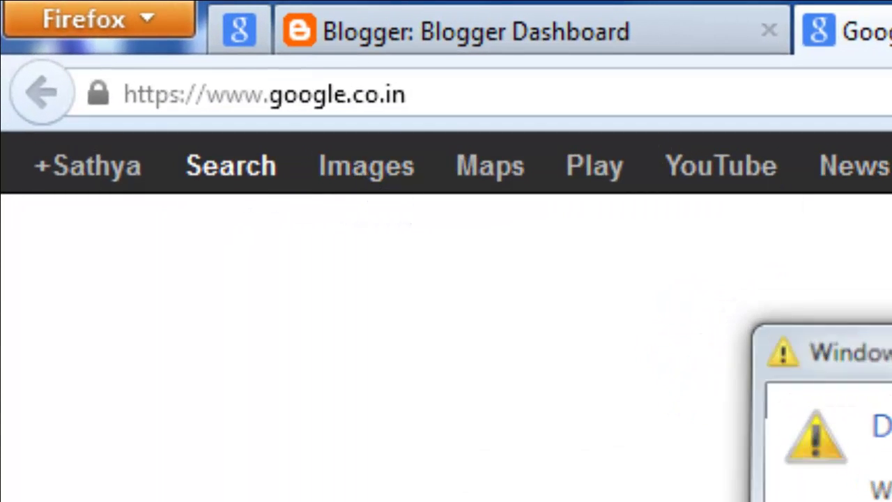
# Search Google Images for "tech blogger template".
pyautogui.click(372, 174)
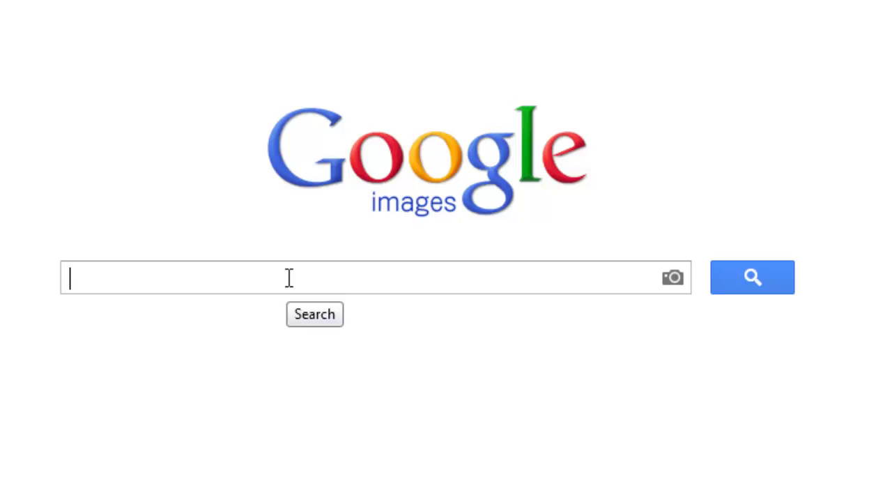
pyautogui.write('te')
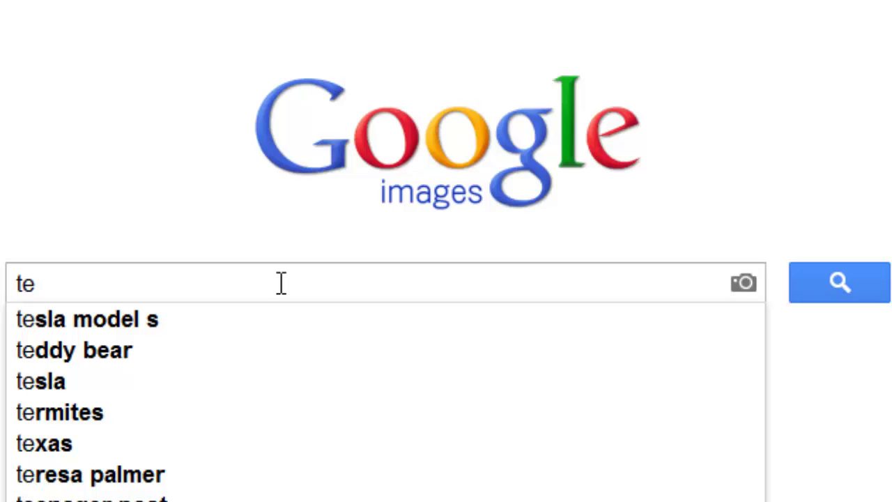
pyautogui.write('ch')
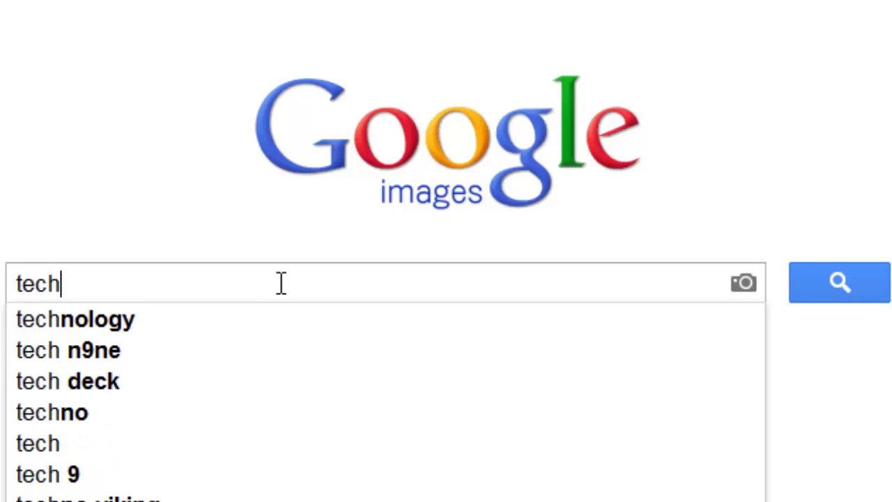
pyautogui.write(' b')
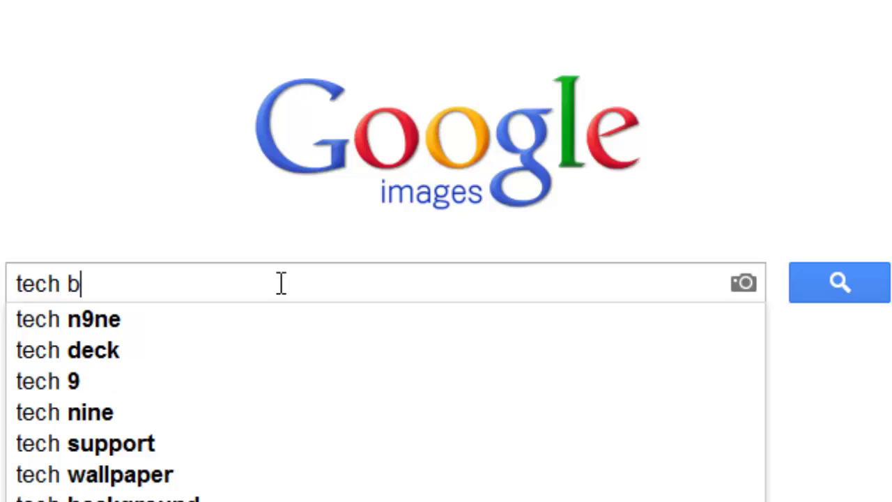
pyautogui.write('lodd')
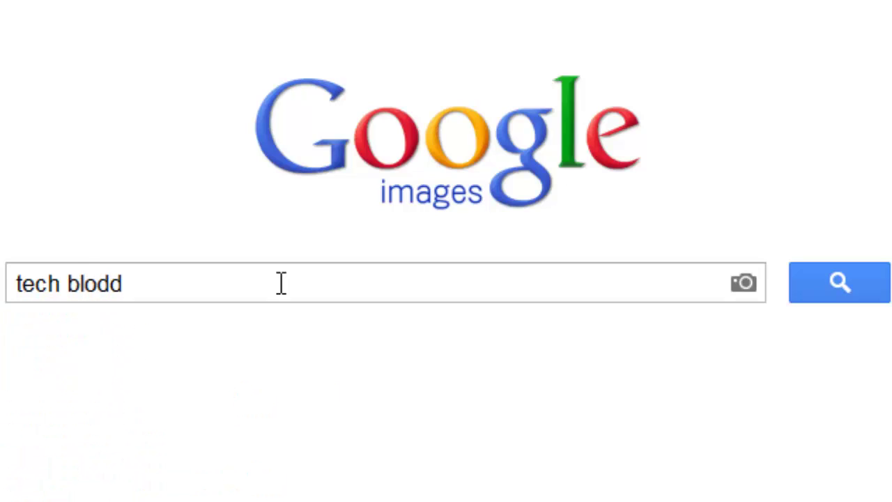
pyautogui.press('BackSpace')
pyautogui.press('BackSpace')
pyautogui.write('ggee')
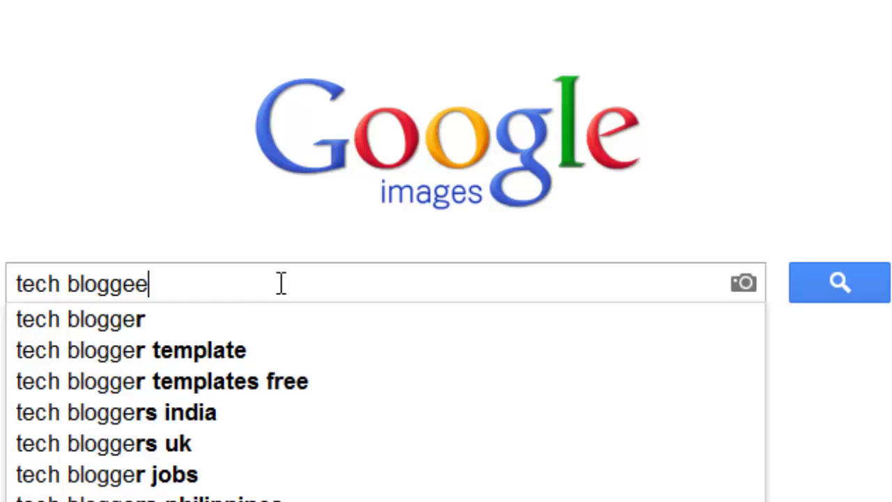
pyautogui.press('BackSpace')
pyautogui.write('r temp')
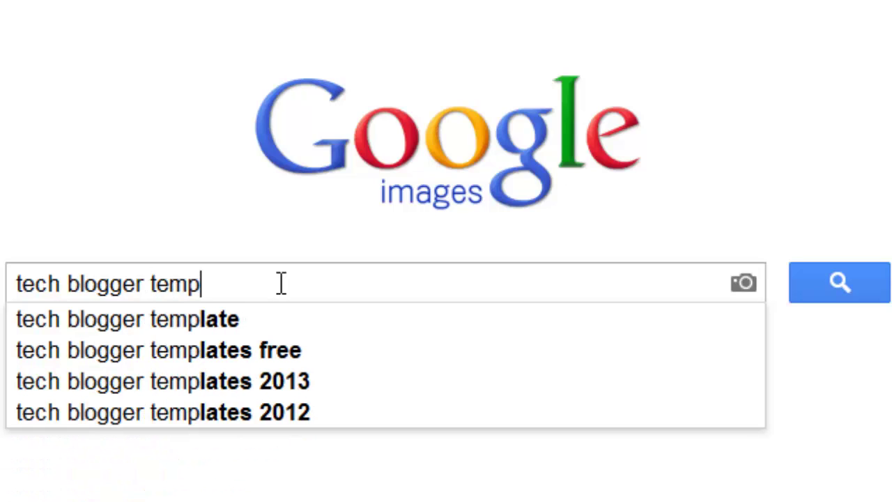
pyautogui.write('late')
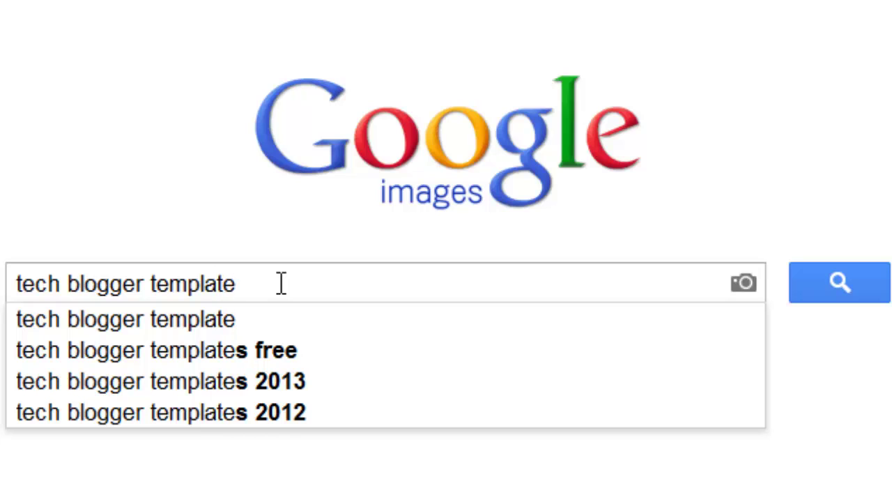
pyautogui.press('Return')
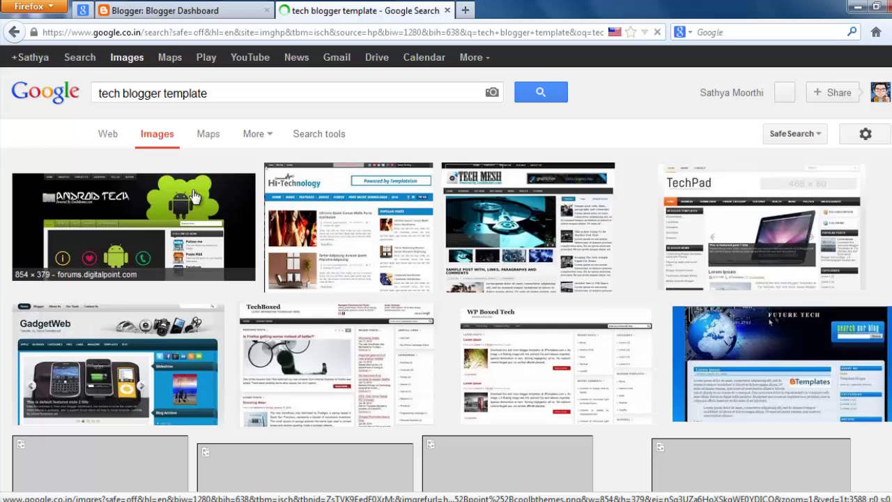
# Browse the template image results and open the blogcheer.com source page of the Hi-Technology template image.
pyautogui.click(174, 190)
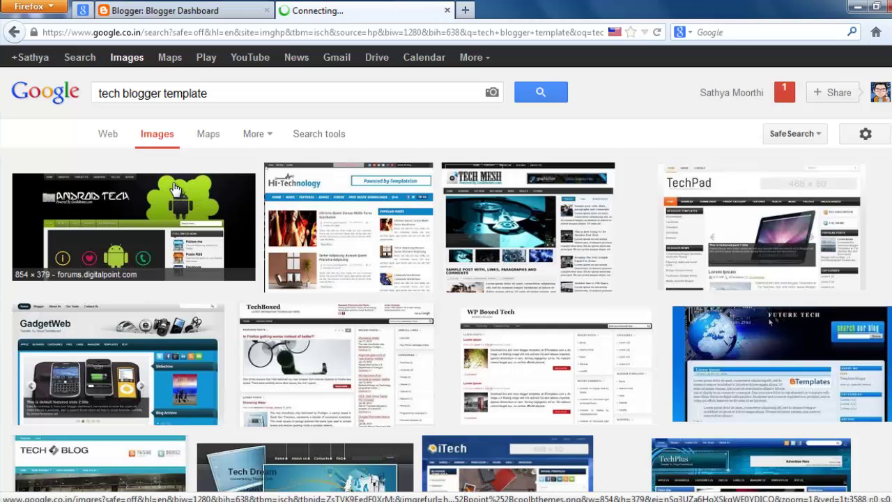
pyautogui.scroll(-3, 367, 225)
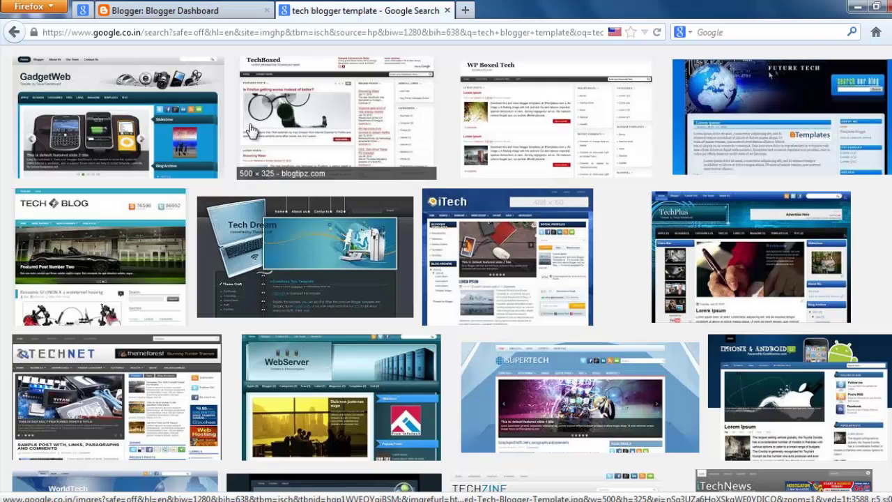
pyautogui.scroll(3, 251, 130)
pyautogui.scroll(1, 237, 112)
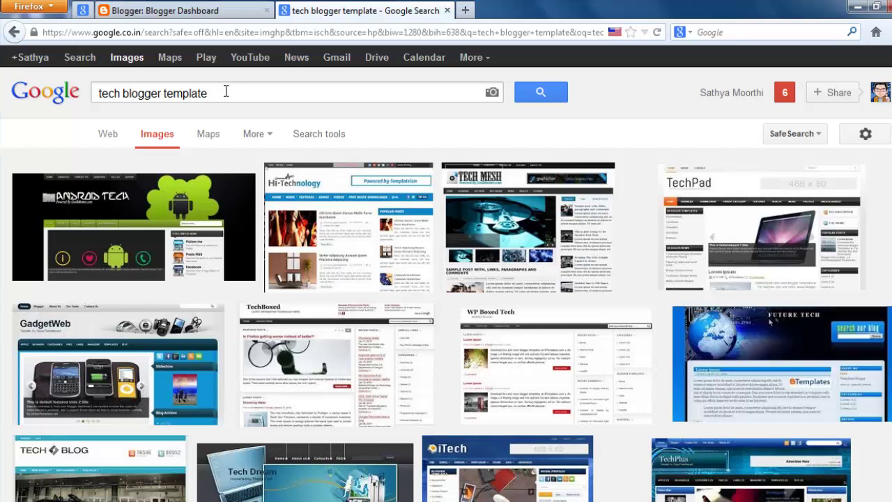
pyautogui.scroll(-3, 209, 210)
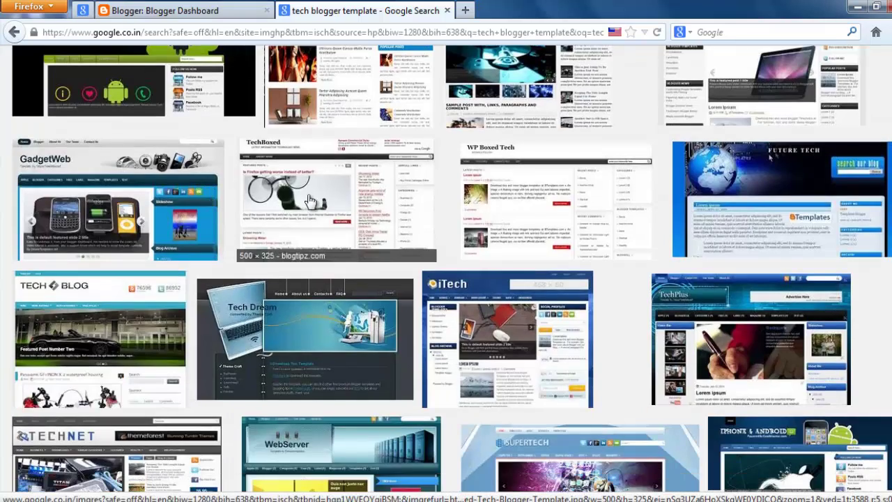
pyautogui.scroll(3, 310, 201)
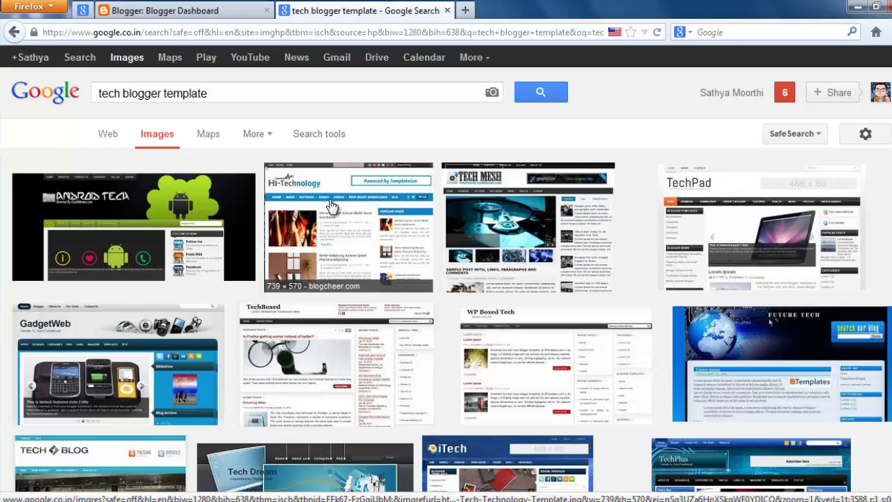
pyautogui.click(331, 207)
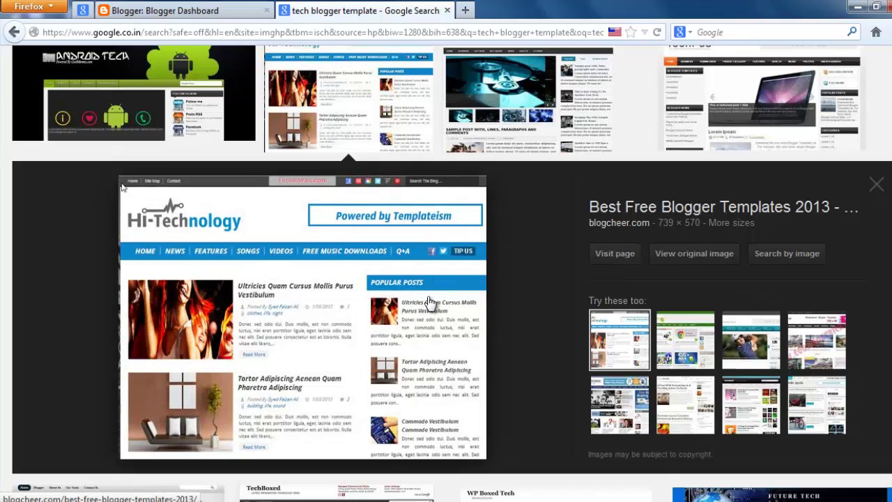
pyautogui.click(617, 255)
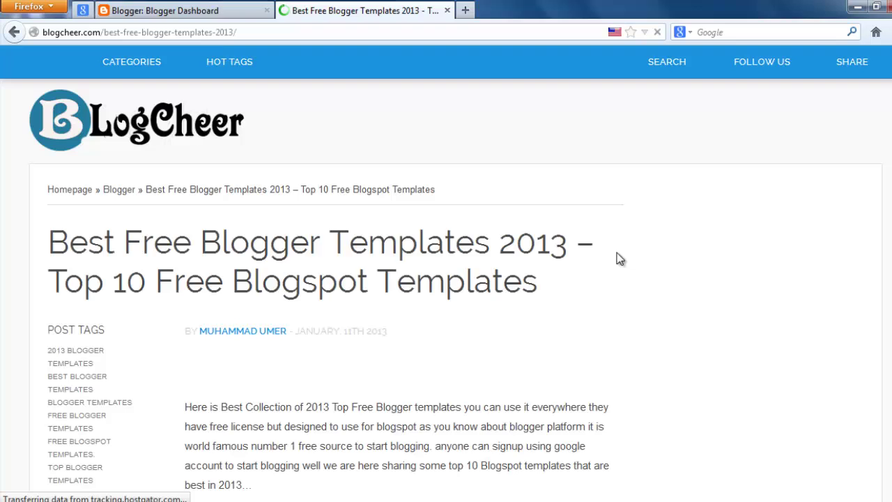
# Open the live demo of the Hi-Tech Technology Blogger Template in a separate tab and switch to it.
pyautogui.scroll(-5, 508, 279)
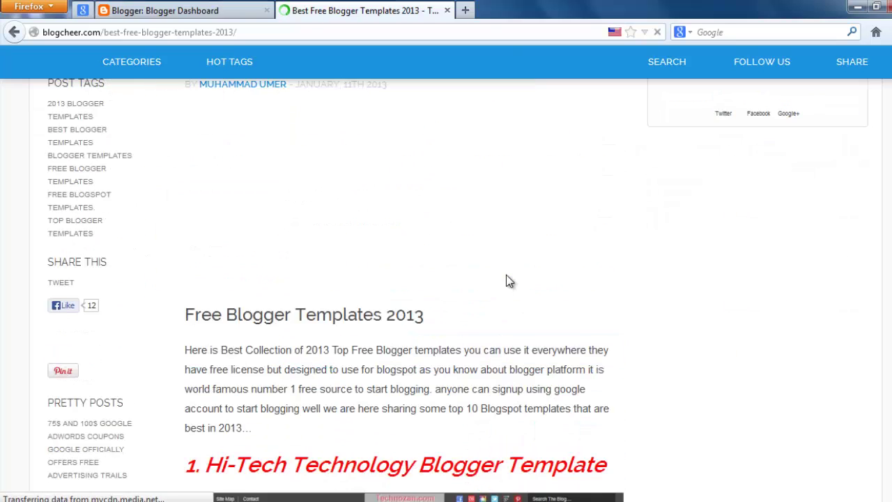
pyautogui.scroll(-8, 510, 281)
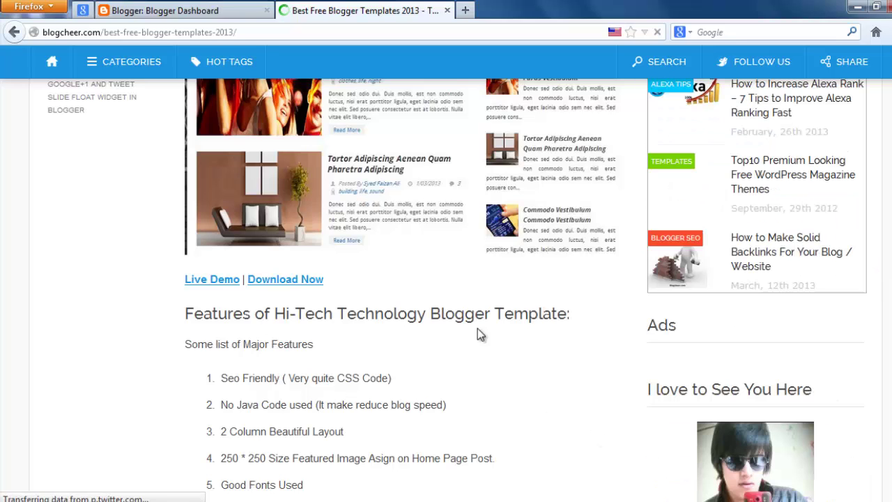
pyautogui.middleClick(215, 285)
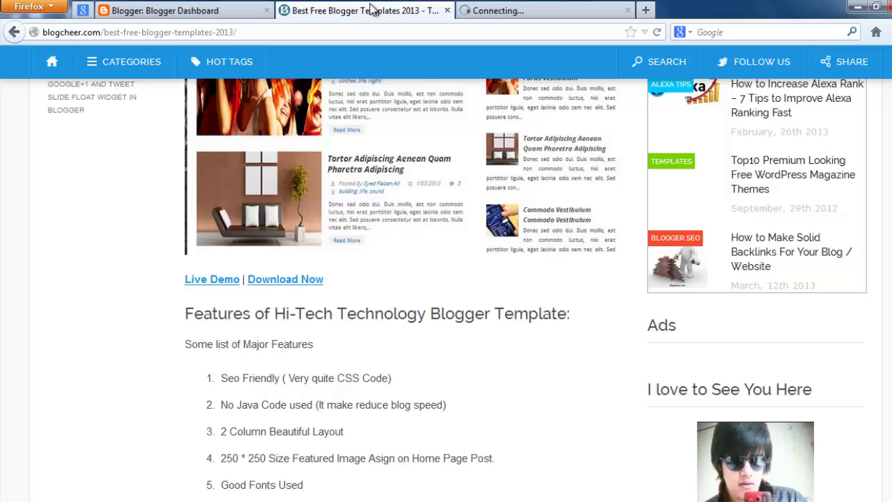
pyautogui.click(506, 10)
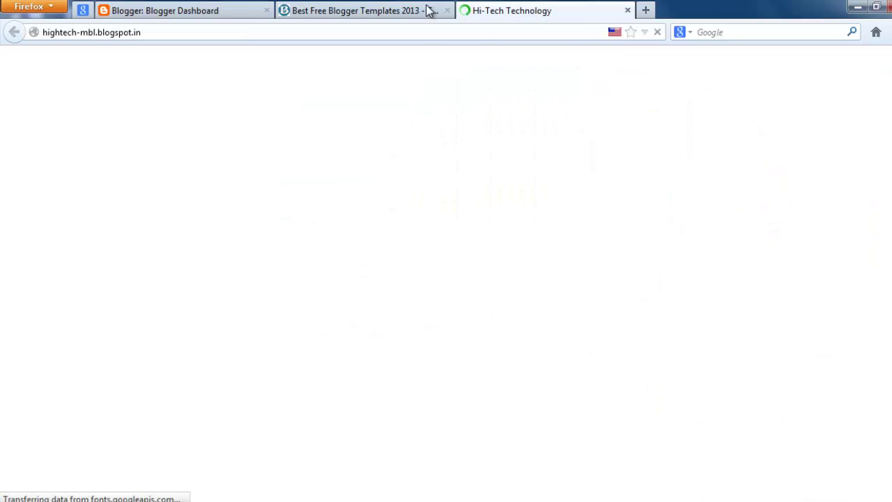
# Return to the Best Free Blogger Templates 2013 page and download the Hi-Tech Technology template's zip file.
pyautogui.click(410, 10)
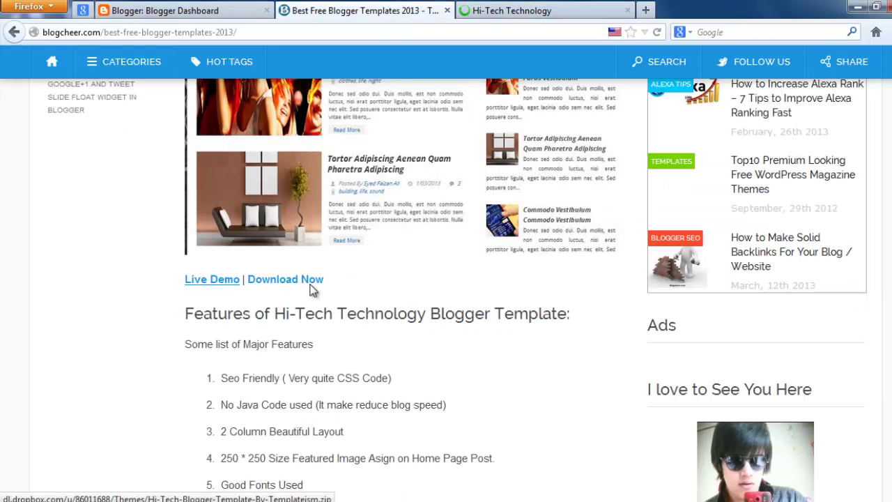
pyautogui.scroll(-4, 307, 286)
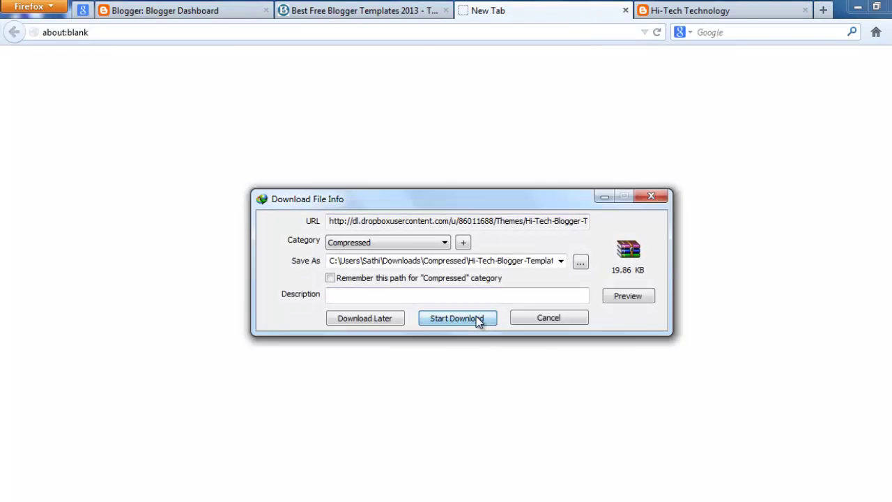
pyautogui.click(479, 320)
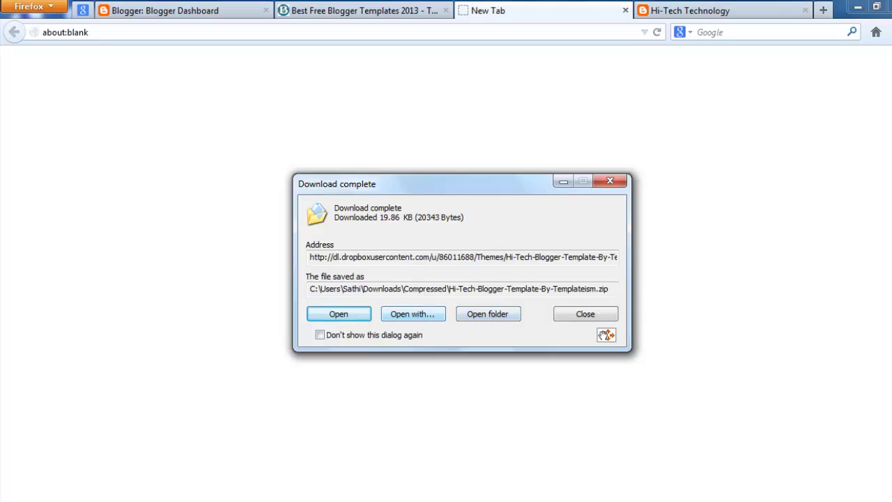
# Dismiss the download notice over the Hi-Technology demo blog and look through the demo down to its footer.
pyautogui.click(678, 12)
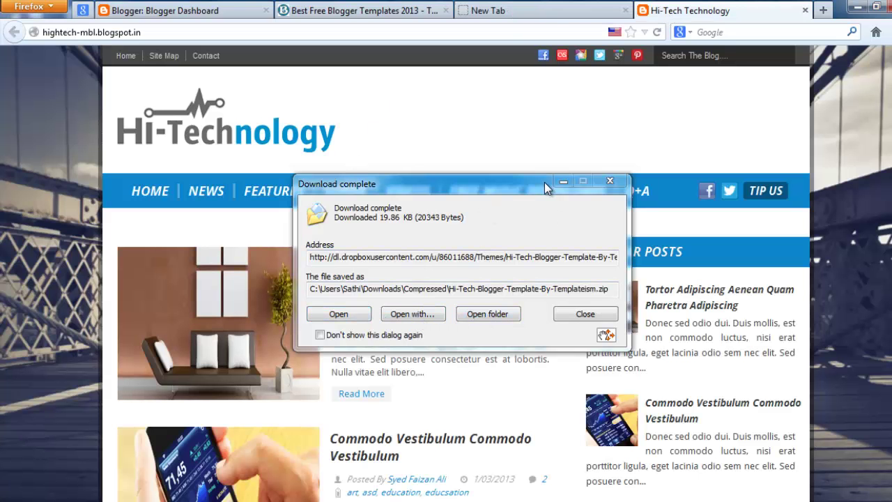
pyautogui.click(610, 181)
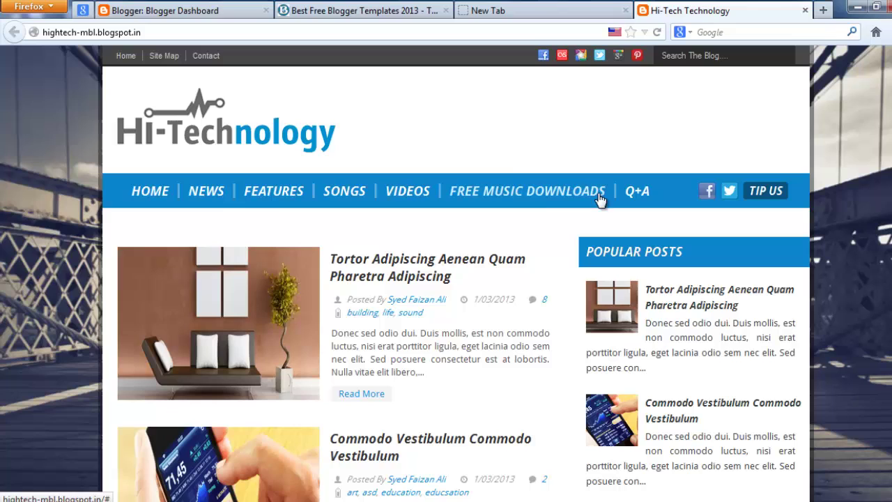
pyautogui.scroll(-8, 609, 304)
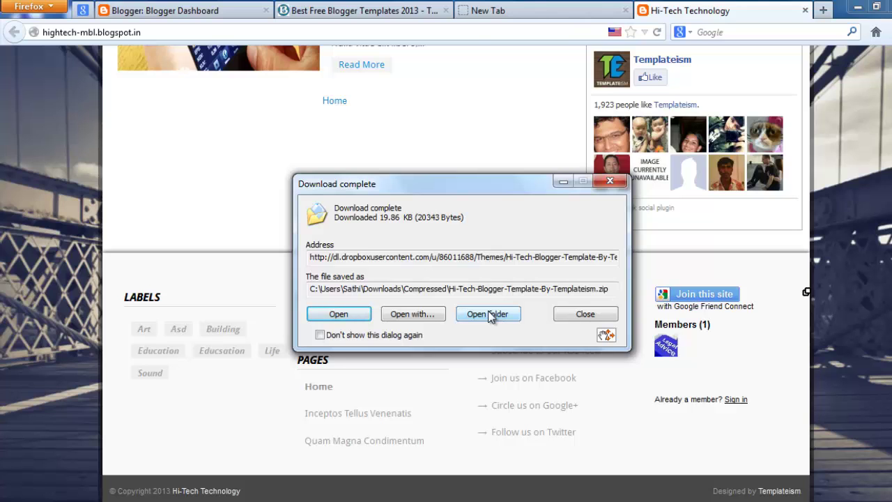
# Open the download folder, extract Hi-Tech-Blogger-Template-By-Templateism.zip into that same folder, and select the extracted XML file.
pyautogui.click(490, 314)
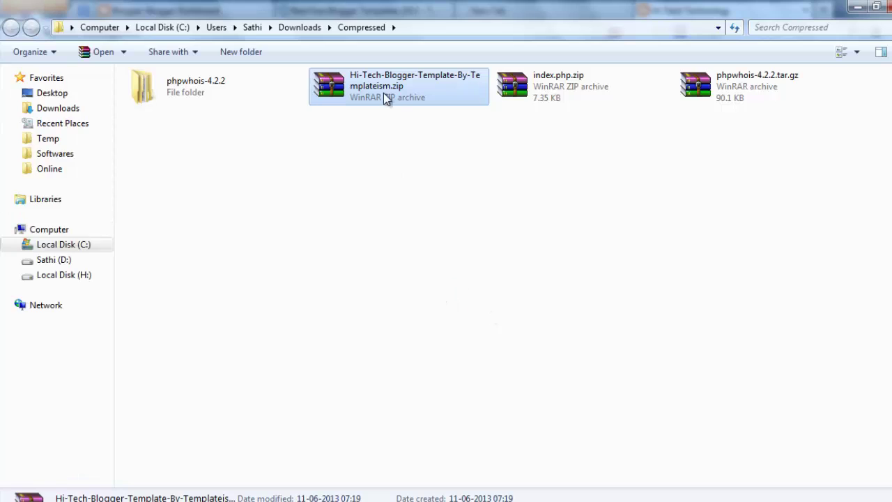
pyautogui.click(371, 180)
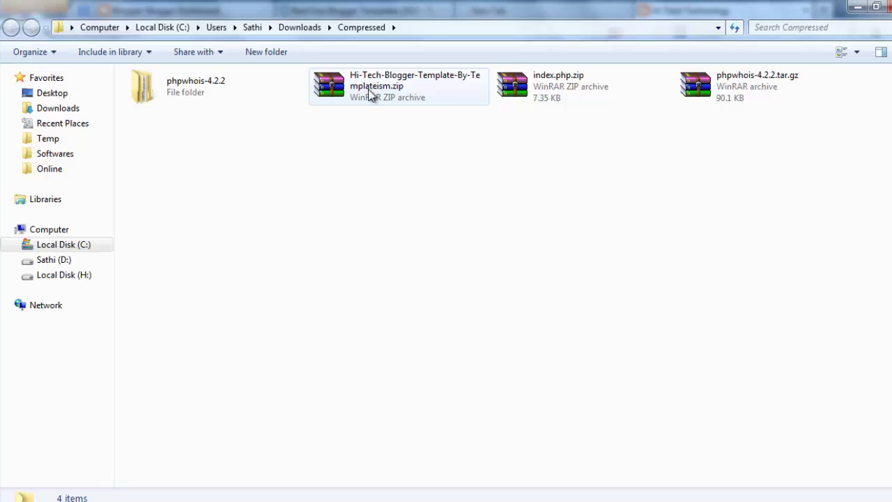
pyautogui.click(356, 91)
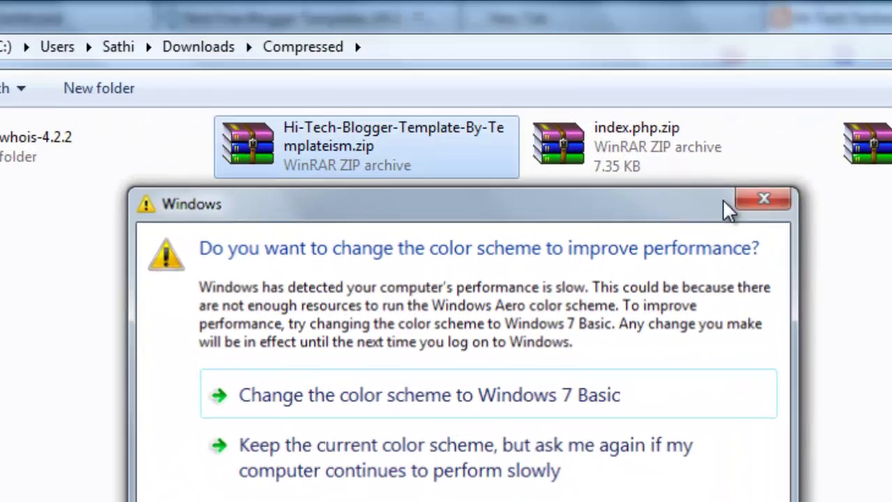
pyautogui.click(764, 200)
pyautogui.doubleClick(296, 143)
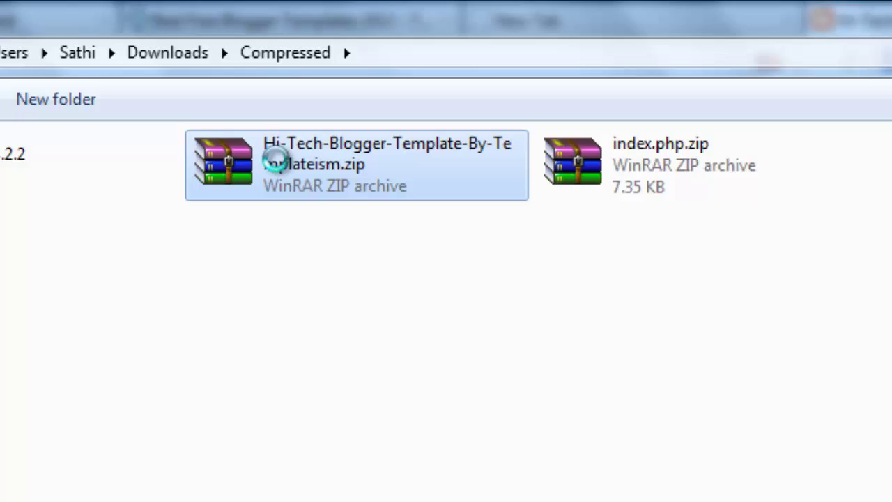
pyautogui.rightClick(277, 162)
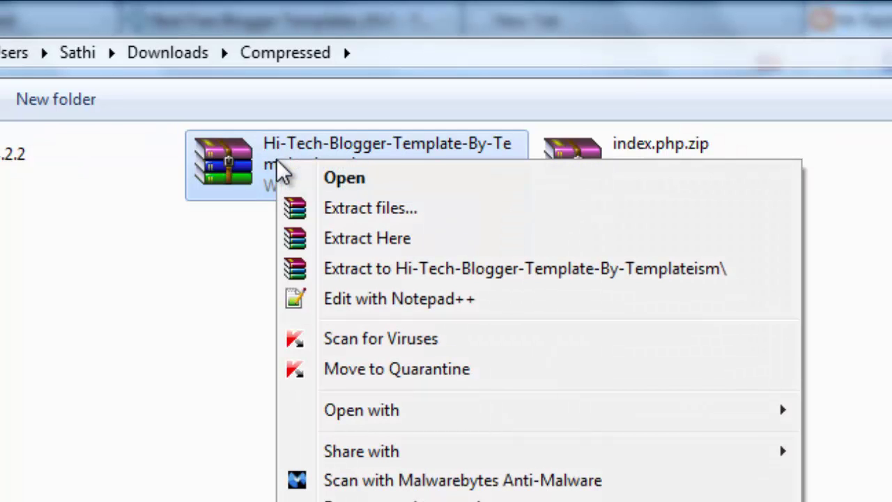
pyautogui.click(368, 245)
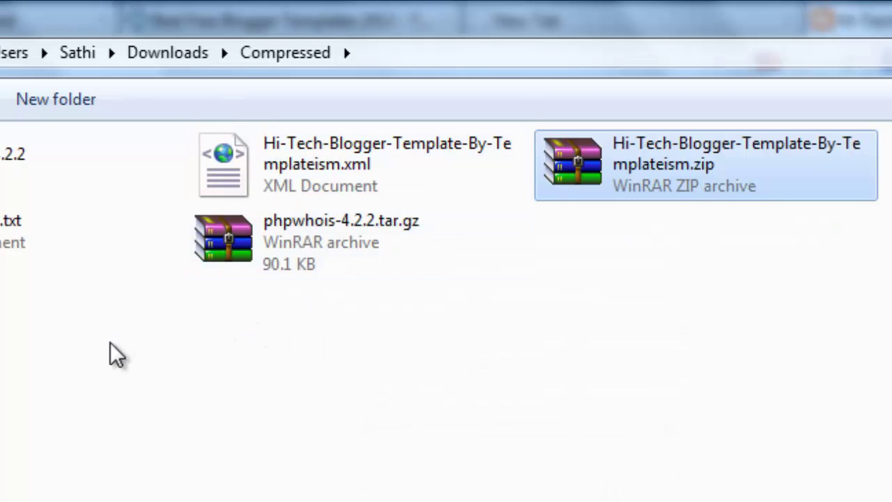
pyautogui.click(279, 174)
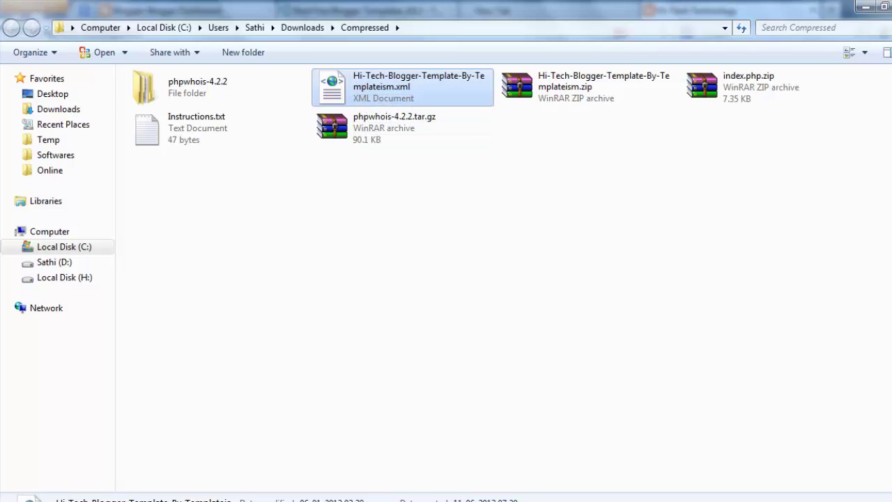
# Return to the Blogger dashboard in the browser and open the Template page of the Aishwarya Rai's Daughter blog.
pyautogui.click(426, 453)
pyautogui.click(202, 11)
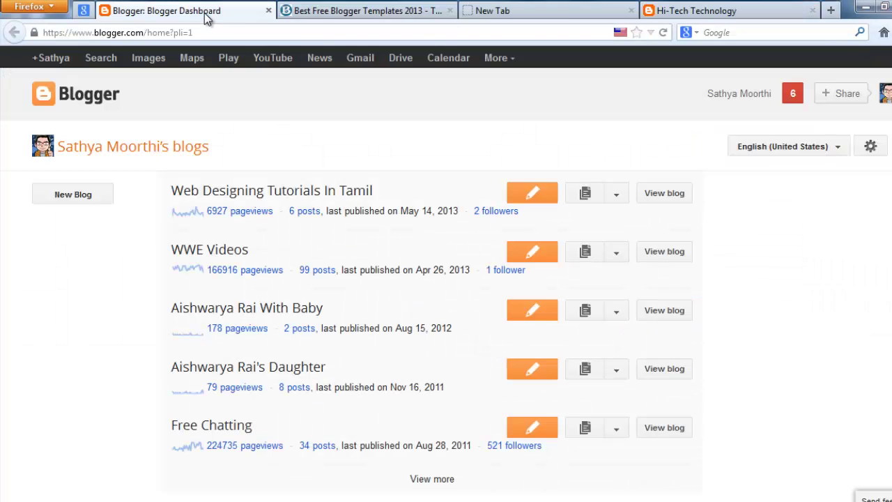
pyautogui.scroll(-2, 368, 286)
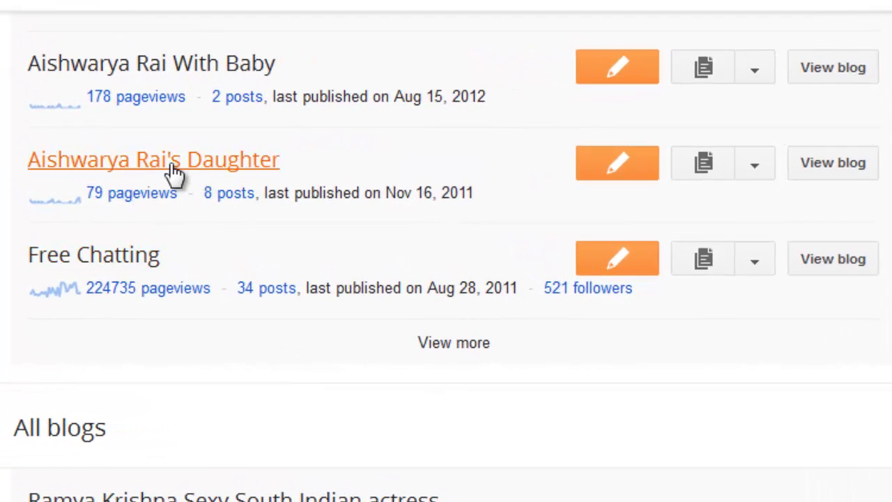
pyautogui.click(756, 173)
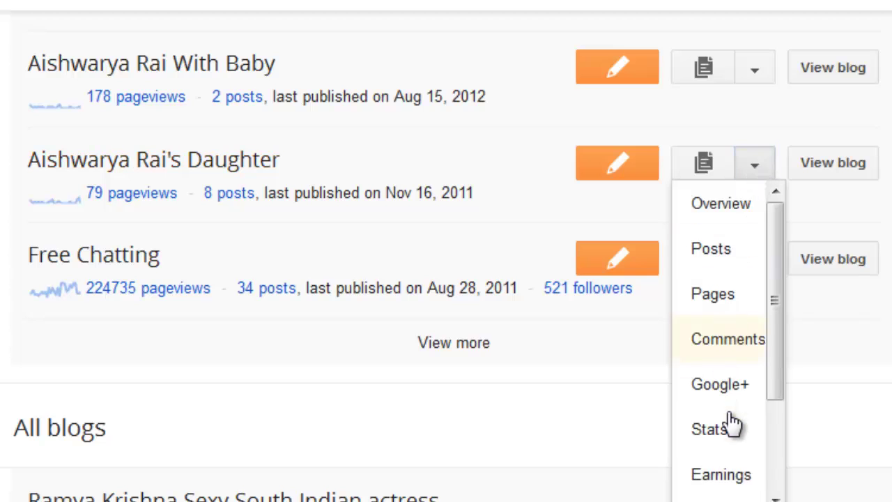
pyautogui.scroll(-1, 734, 423)
pyautogui.scroll(-2, 733, 424)
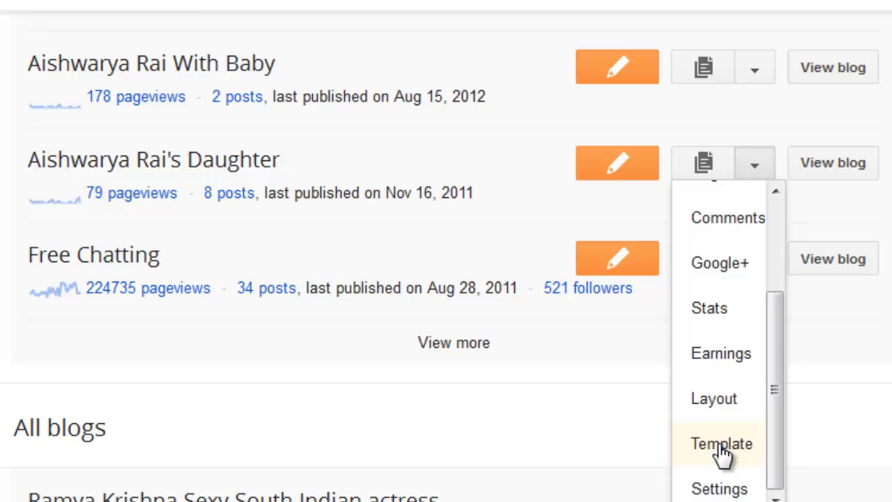
pyautogui.click(722, 446)
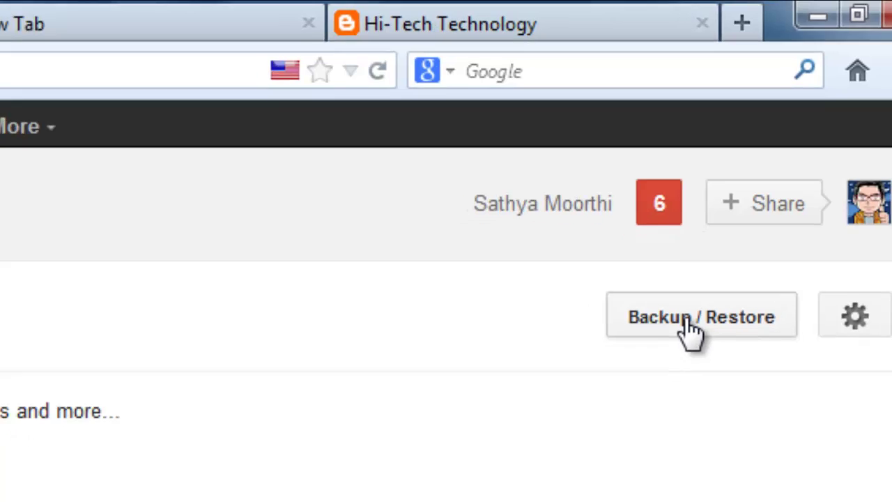
# Use Backup / Restore to upload Hi-Tech-Blogger-Template-By-Templateism.xml from the Compressed folder in Downloads as the blog's template.
pyautogui.click(682, 341)
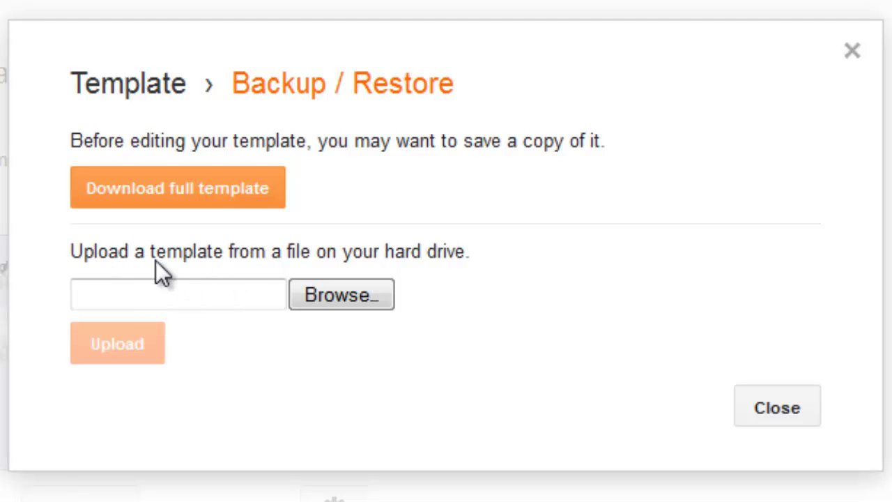
pyautogui.click(251, 299)
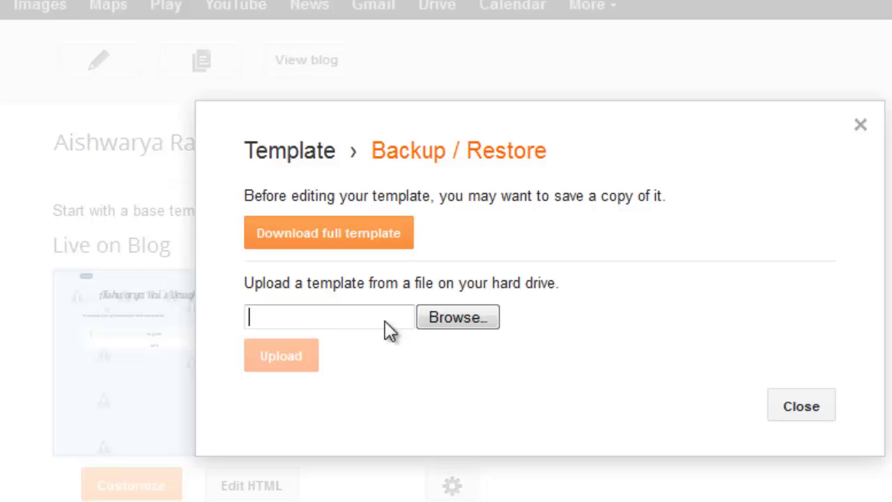
pyautogui.click(387, 326)
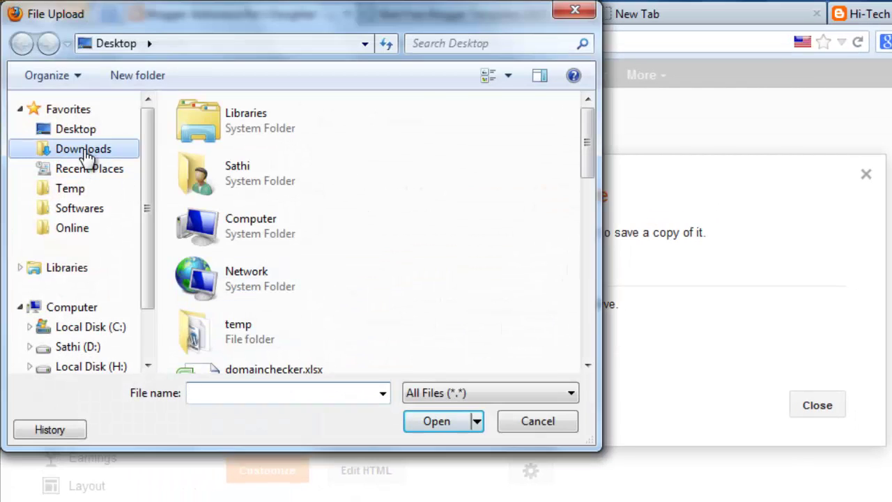
pyautogui.click(84, 153)
pyautogui.click(218, 192)
pyautogui.scroll(-4, 218, 198)
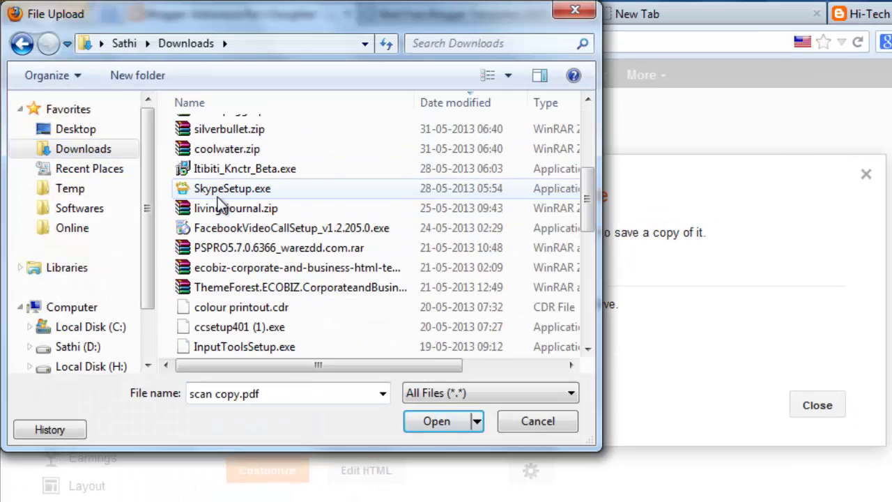
pyautogui.scroll(-7, 218, 205)
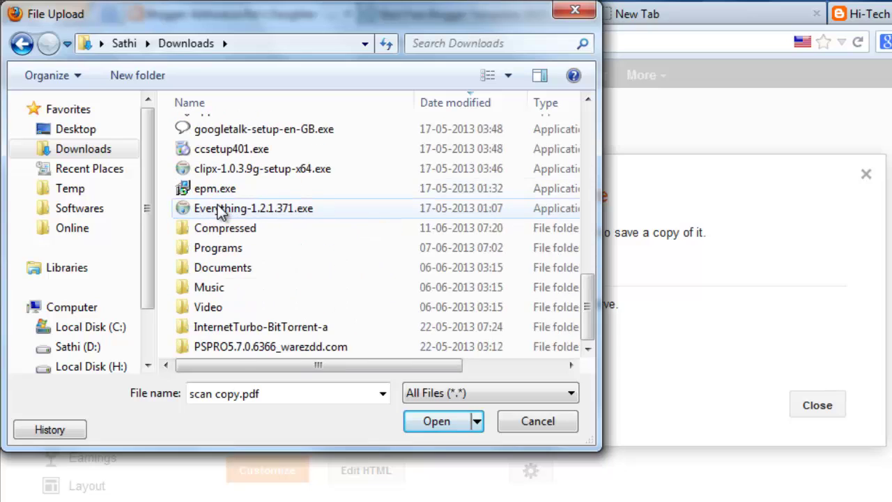
pyautogui.doubleClick(223, 228)
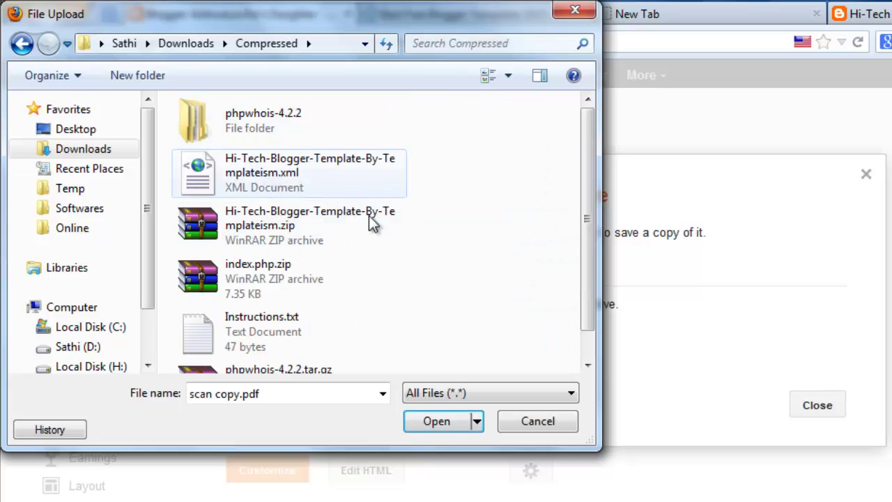
pyautogui.doubleClick(298, 177)
pyautogui.click(391, 367)
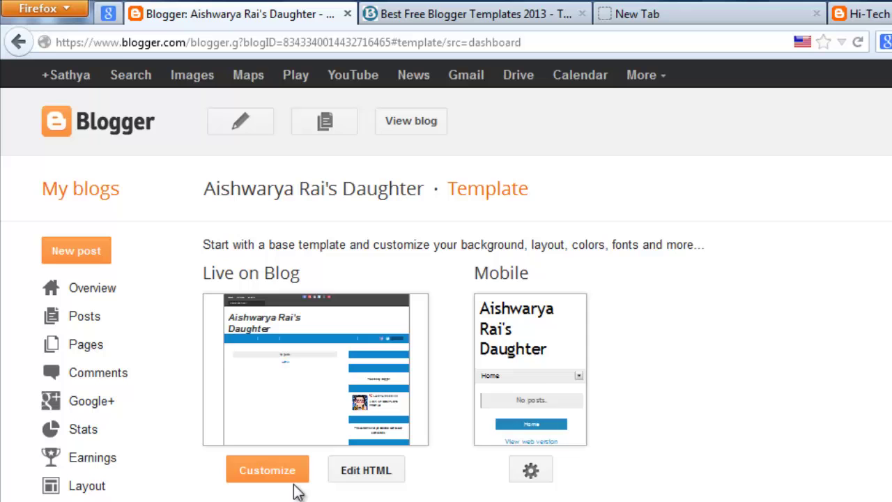
# View the live Aishwarya Rai's Daughter blog in its own tab and look over the page with the uploaded template.
pyautogui.click(411, 122)
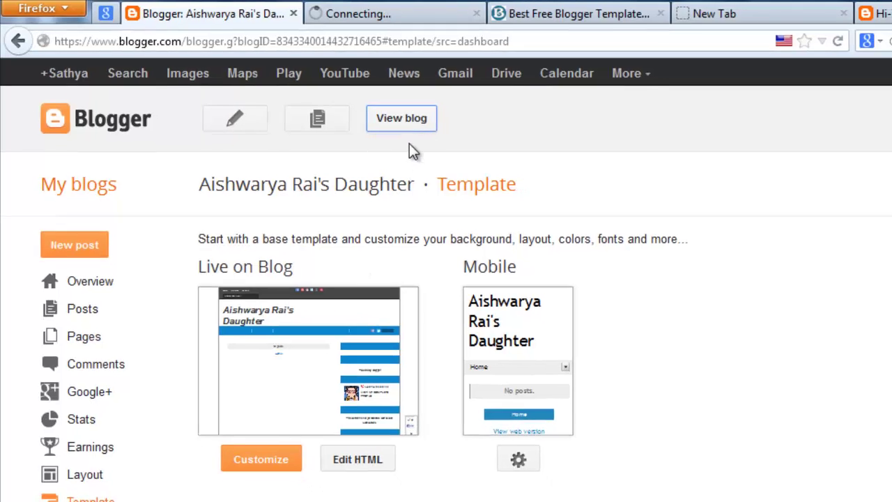
pyautogui.click(377, 18)
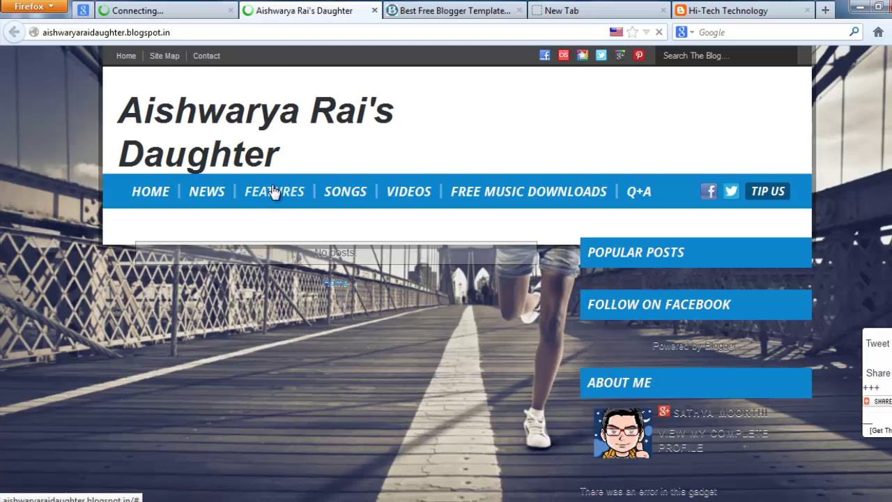
pyautogui.scroll(-5, 313, 201)
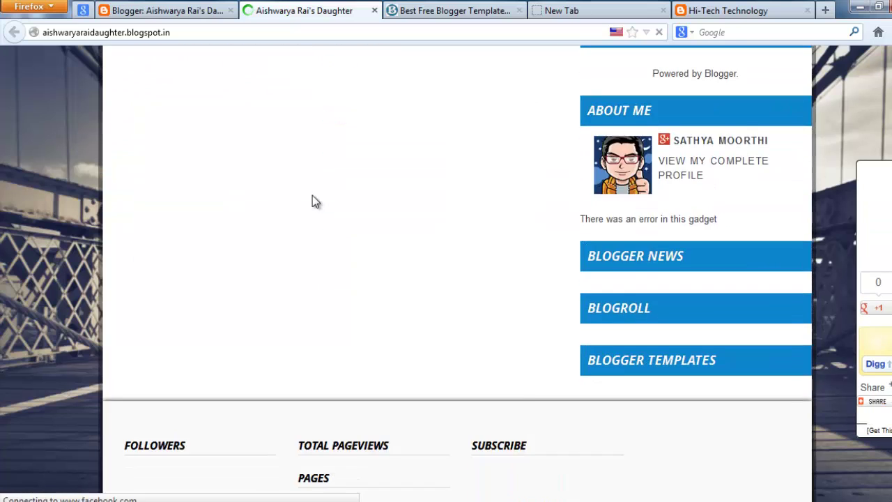
pyautogui.scroll(6, 313, 202)
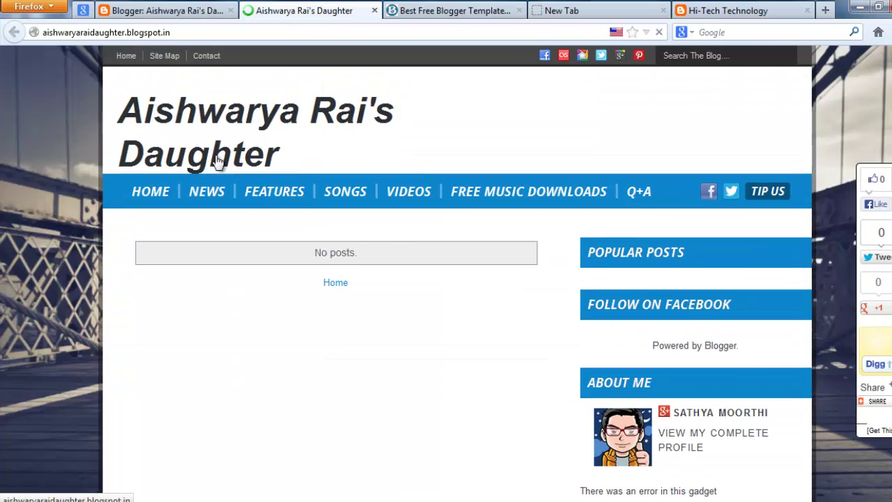